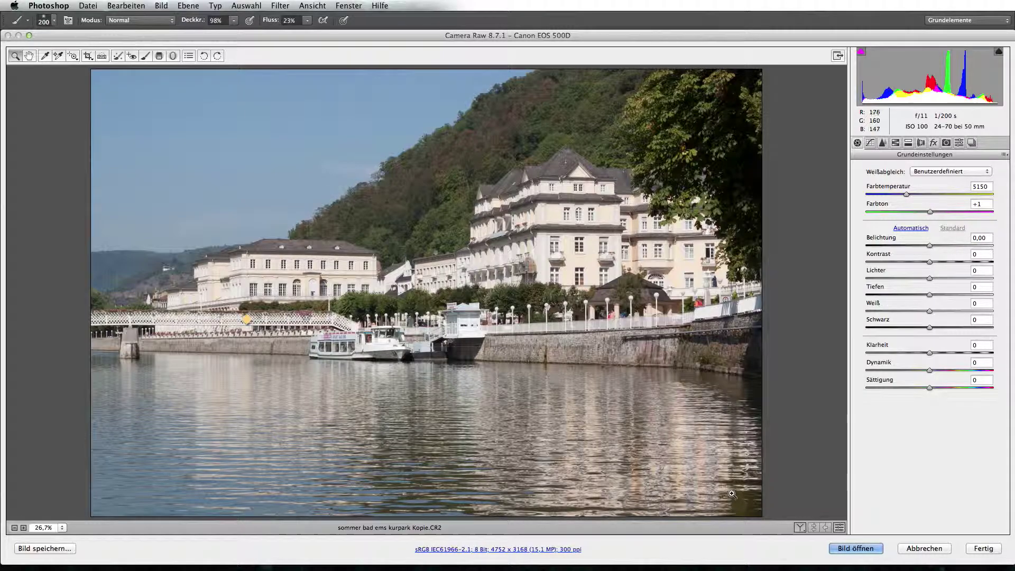
Zoom in on the building facade and raise Clarity to +16
key(shift)
drag(561, 184, 692, 298)
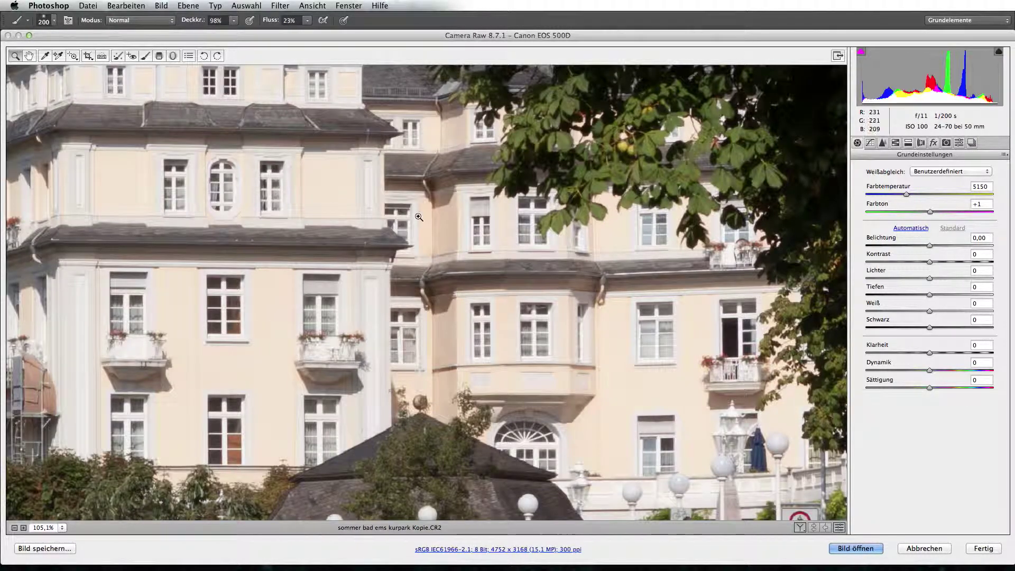
scroll(428, 218, down, 1)
scroll(444, 220, down, 3)
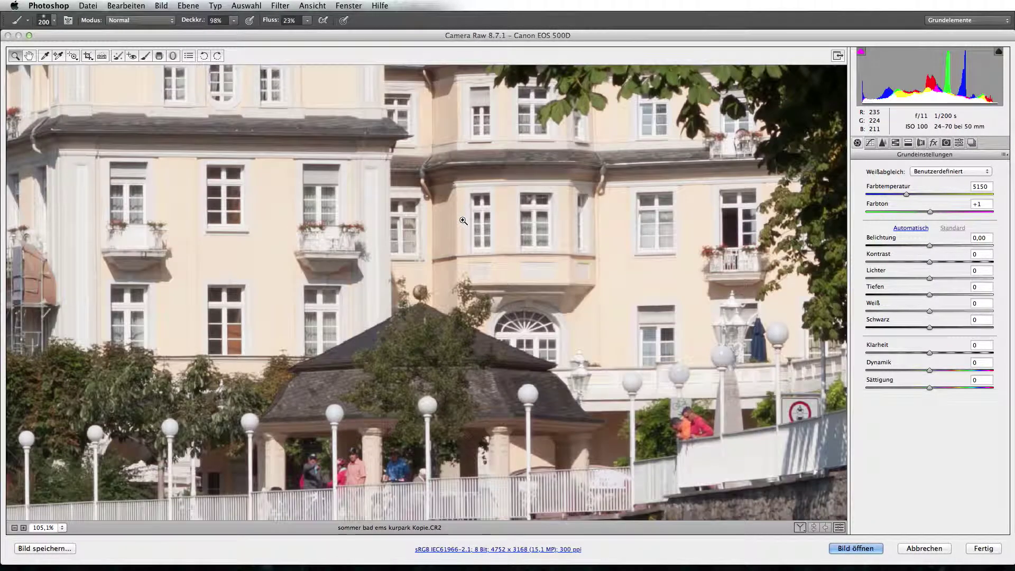
scroll(460, 220, down, 3)
drag(930, 353, 951, 352)
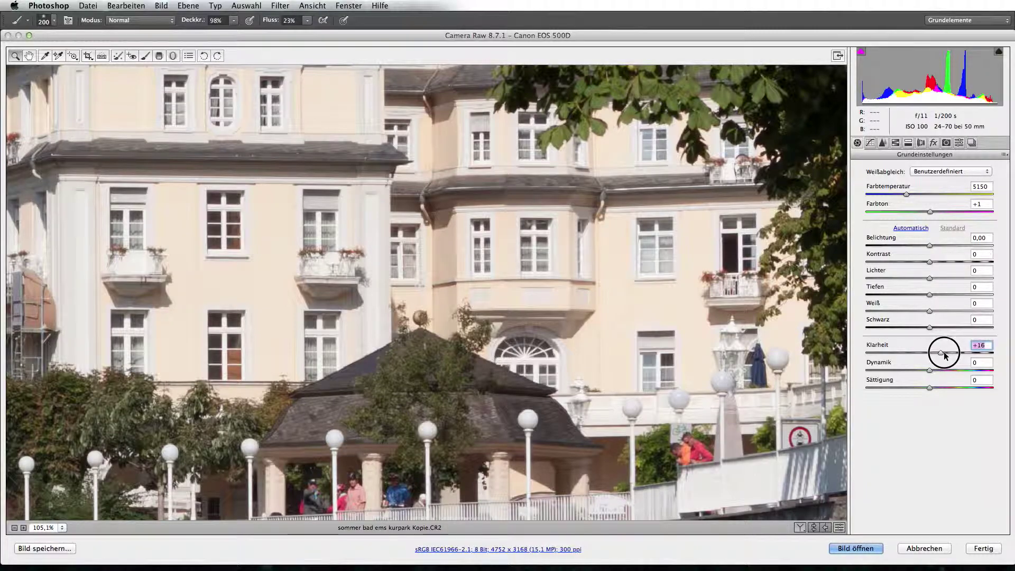
In Details, set sharpening Amount to 41 and Luminance noise reduction to 25
click(882, 143)
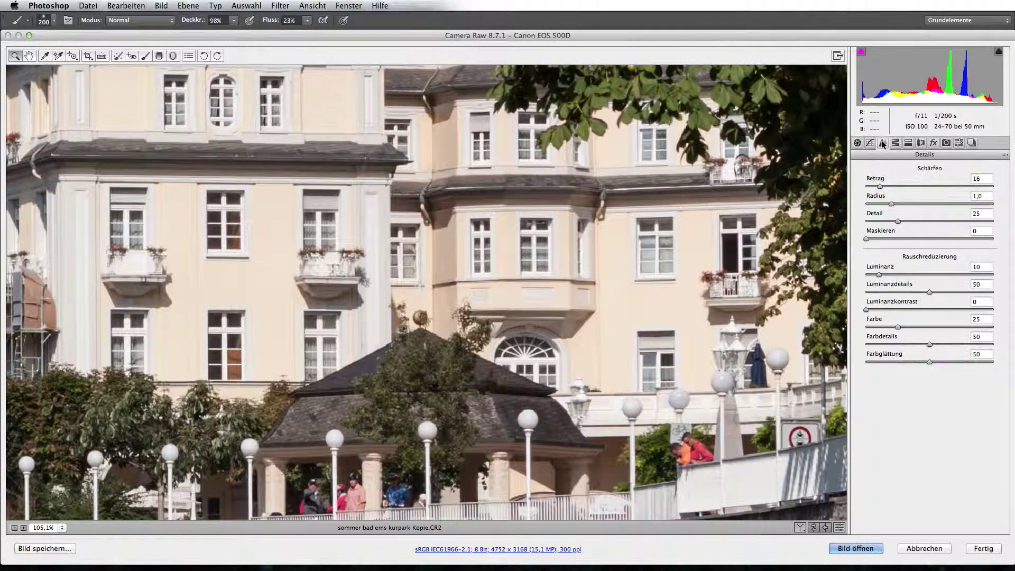
drag(881, 185, 895, 189)
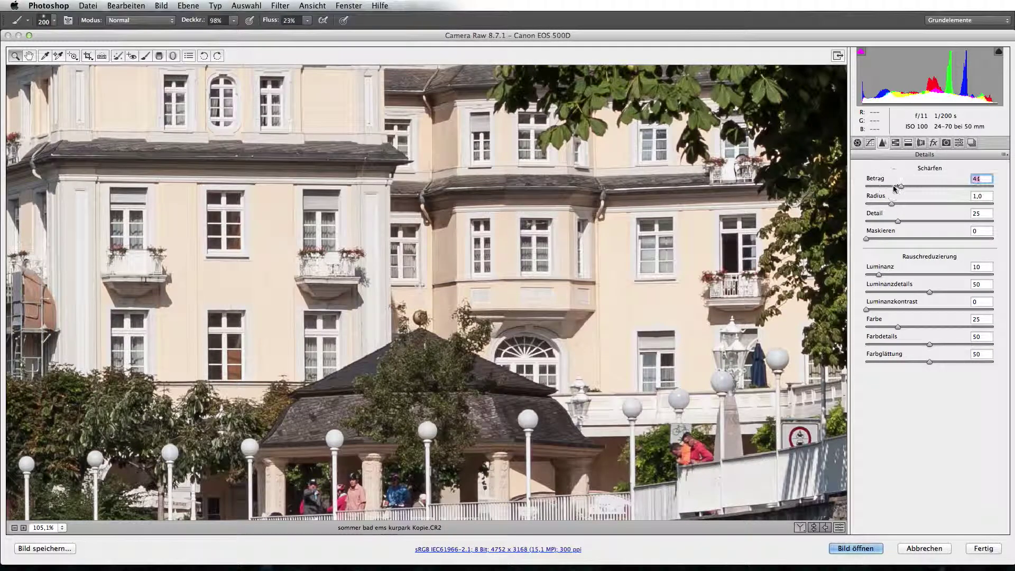
drag(886, 277, 898, 276)
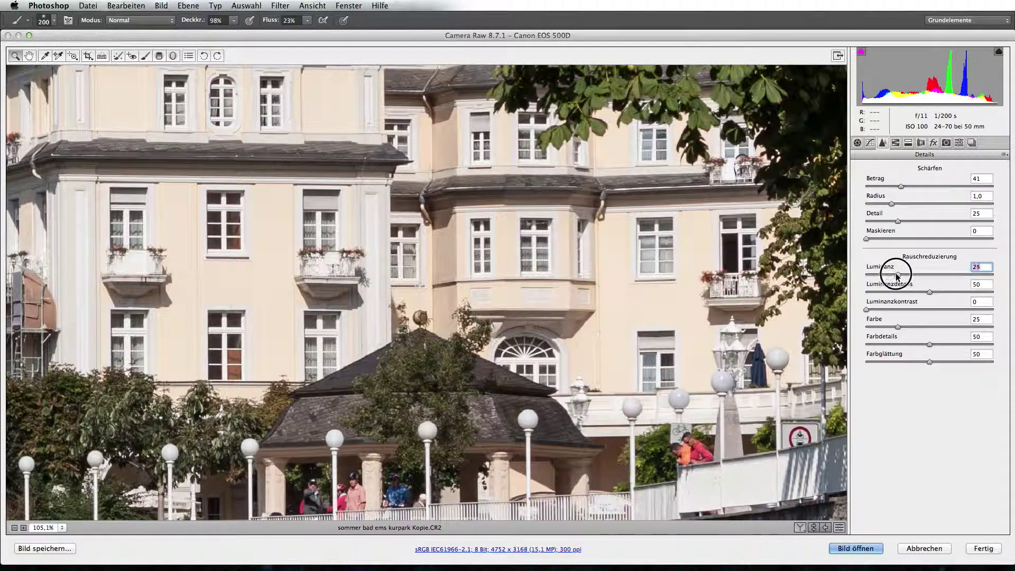
Zoom out, zoom in on the railing and lamps, then back out to check sharpening
key(super+minus)
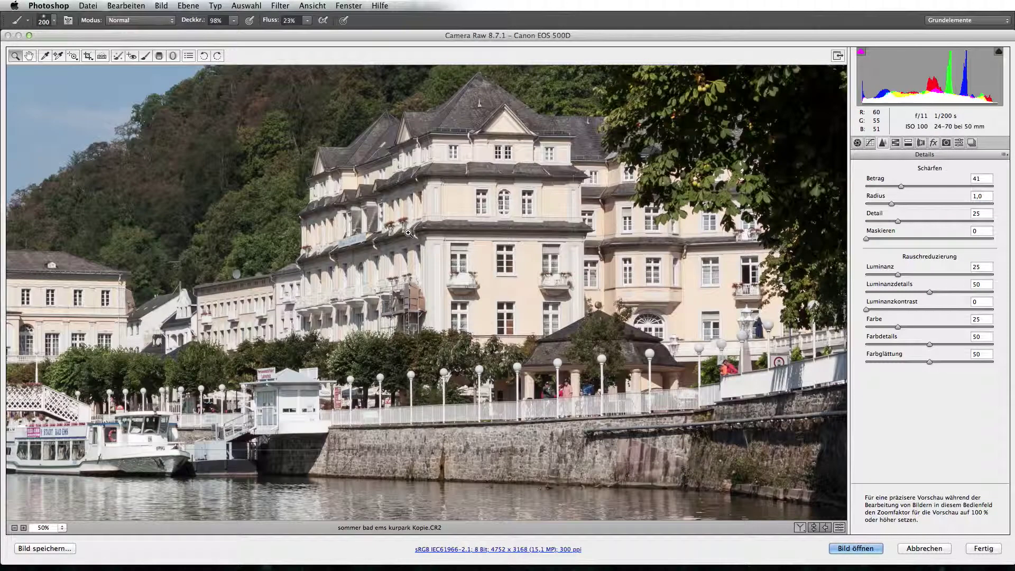
key(super+minus)
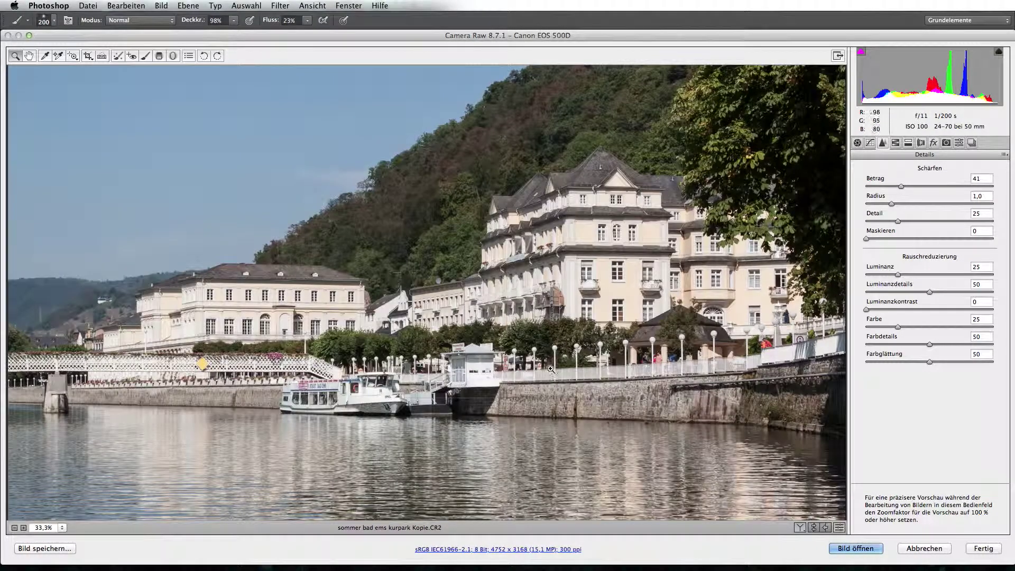
key(super+minus)
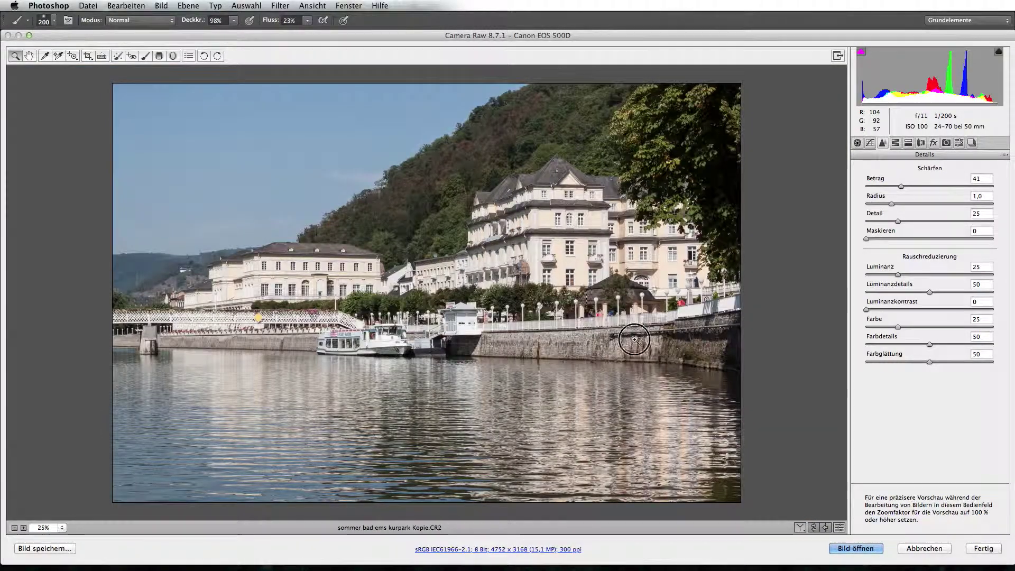
drag(634, 338, 529, 295)
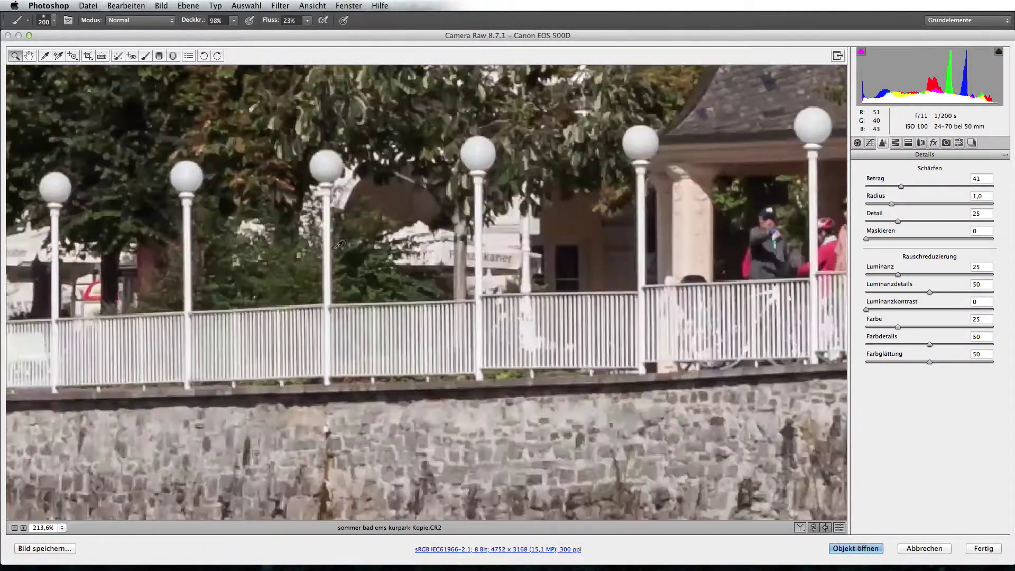
scroll(339, 245, left, 5)
scroll(338, 246, left, 10)
scroll(337, 245, left, 5)
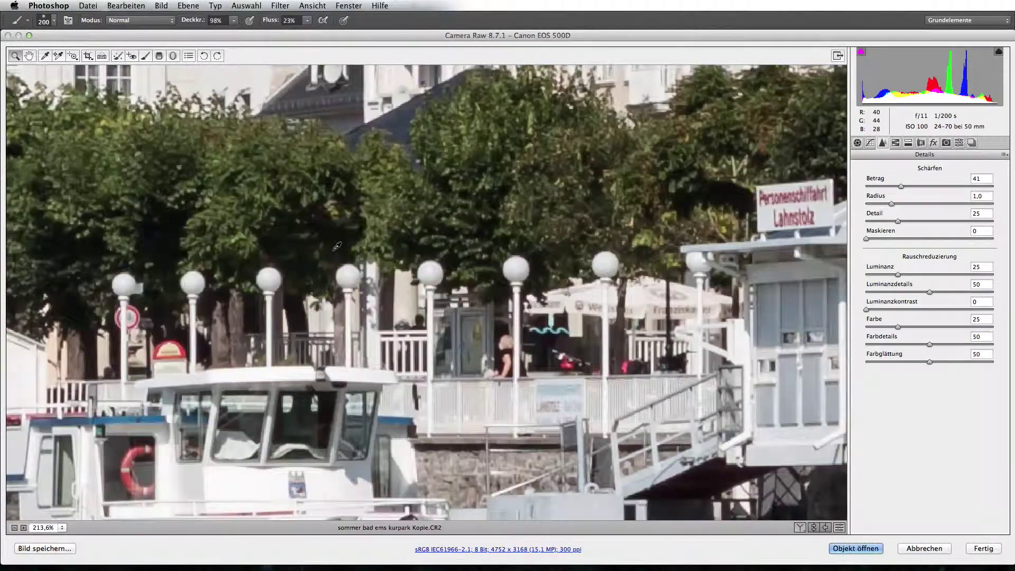
scroll(337, 245, left, 5)
scroll(337, 245, up, 5)
key(super+minus)
key(super+minus)
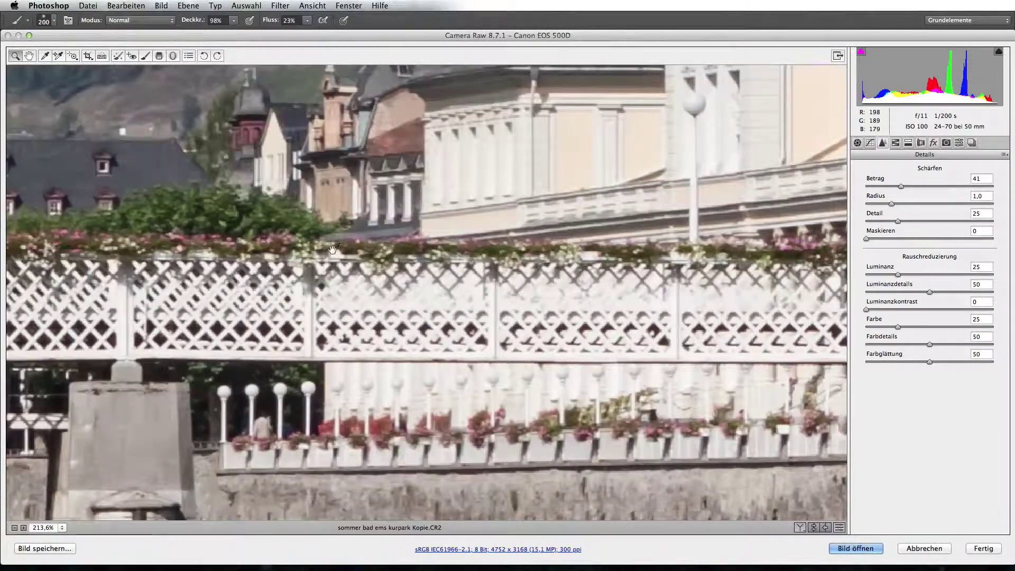
key(super+minus)
key(super+minus)
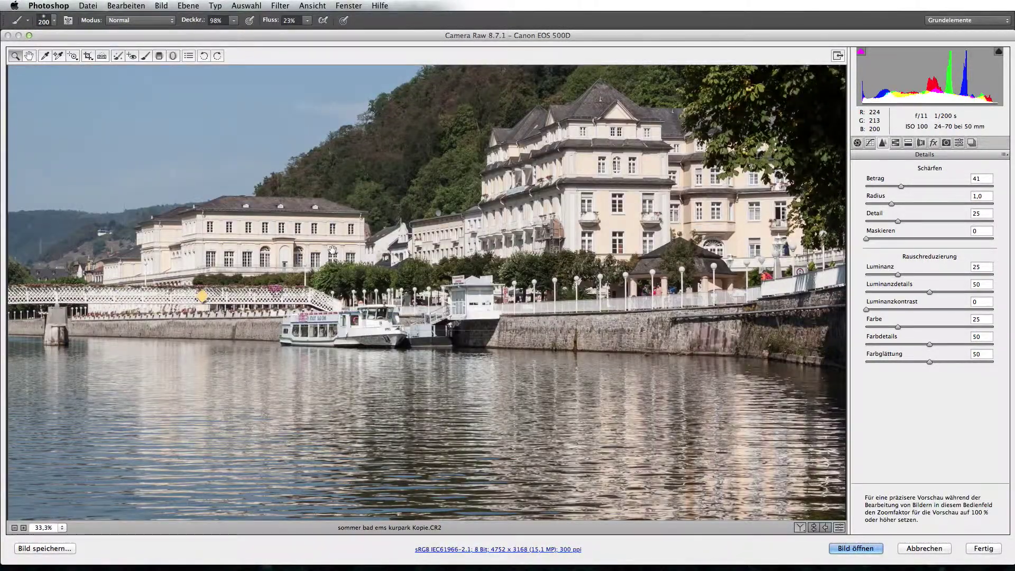
key(super+minus)
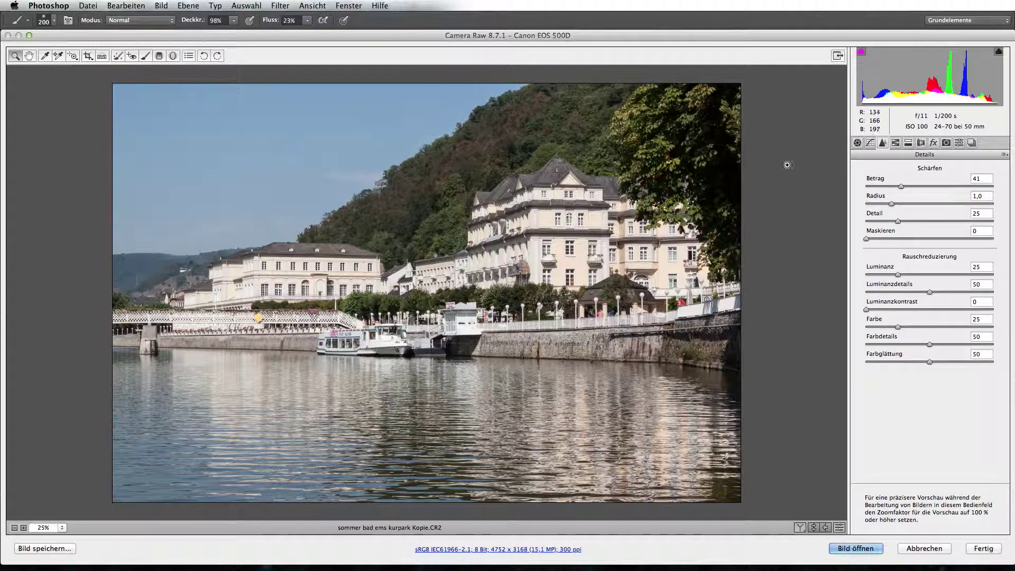
Raise Blues saturation to +23, then Oranges to +20 and Yellows to +39 via the building
click(895, 142)
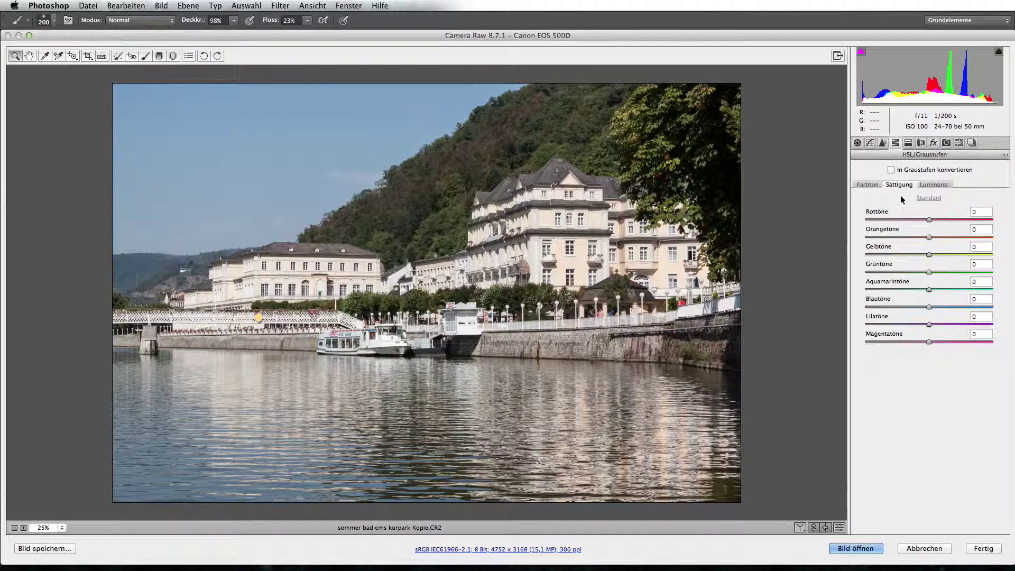
drag(929, 307, 945, 308)
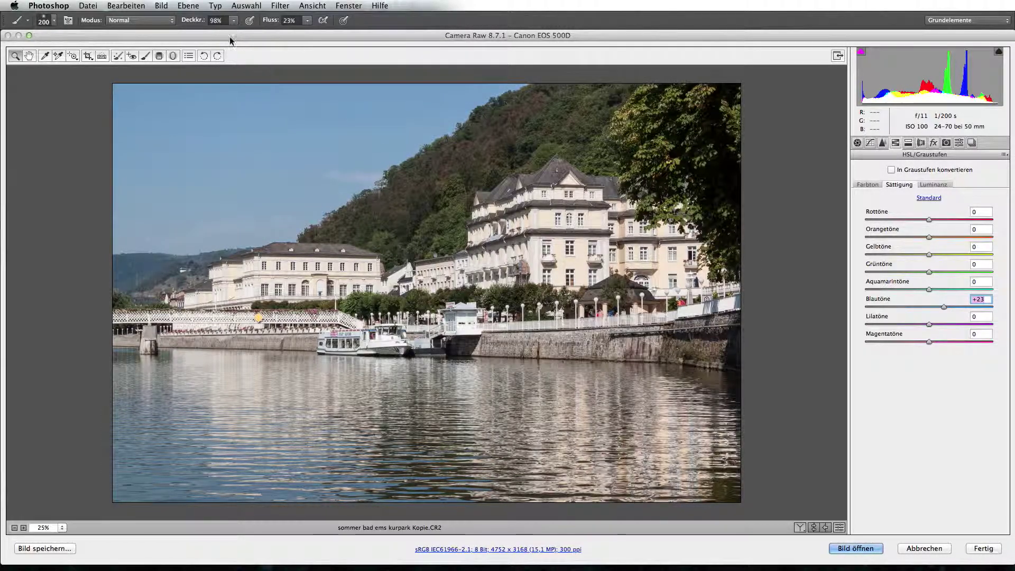
click(73, 56)
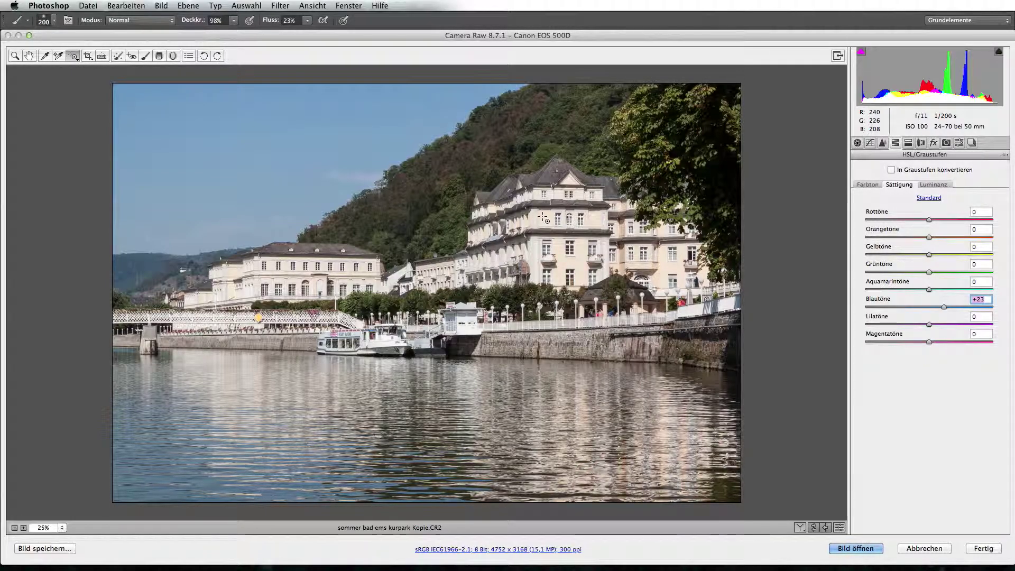
drag(543, 217, 563, 218)
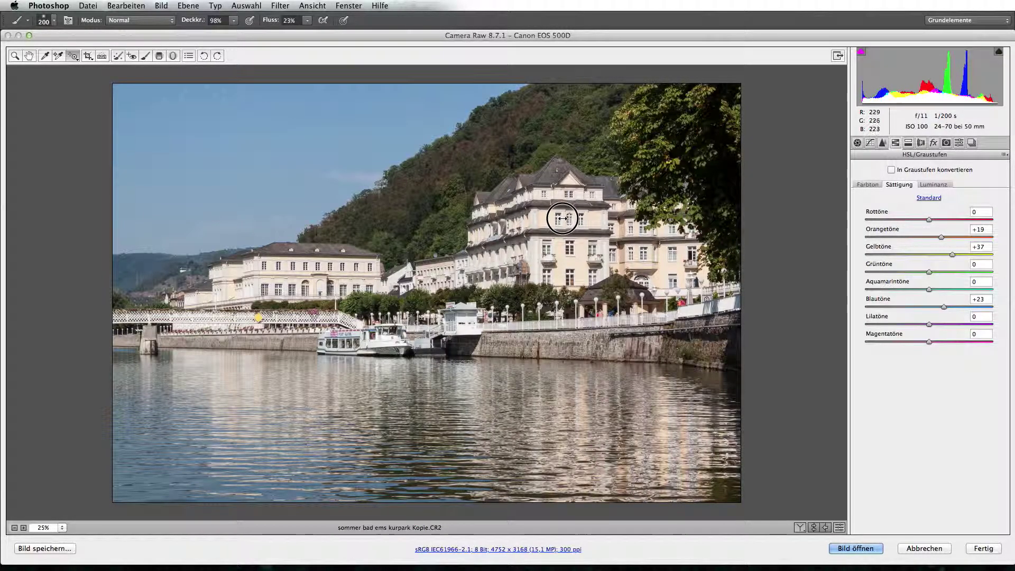
In Basic, set Vibrance to +34 and overall Saturation to -17
click(857, 143)
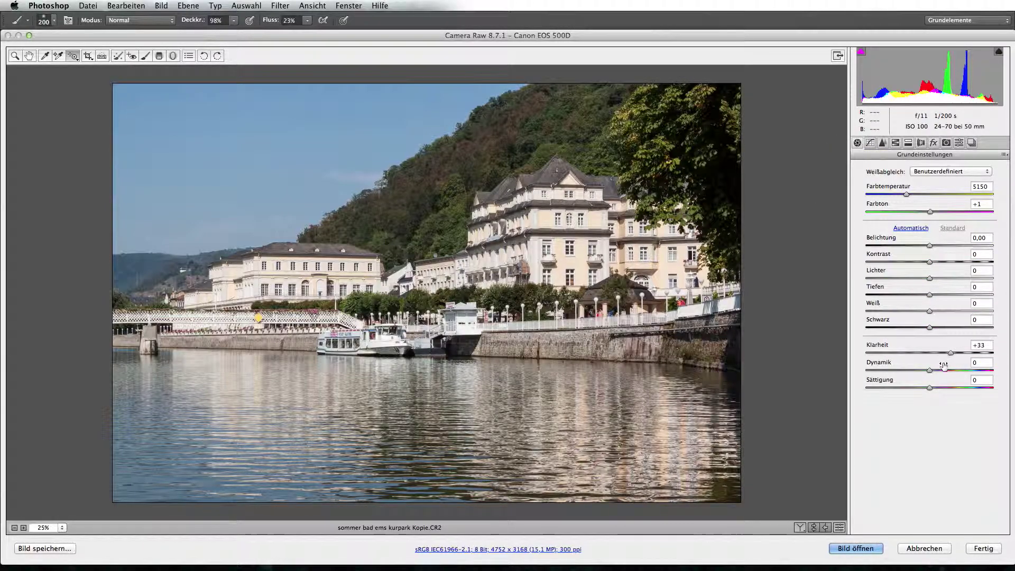
mouse_move(930, 370)
mouse_down()
mouse_move(951, 372)
mouse_move(912, 391)
mouse_up()
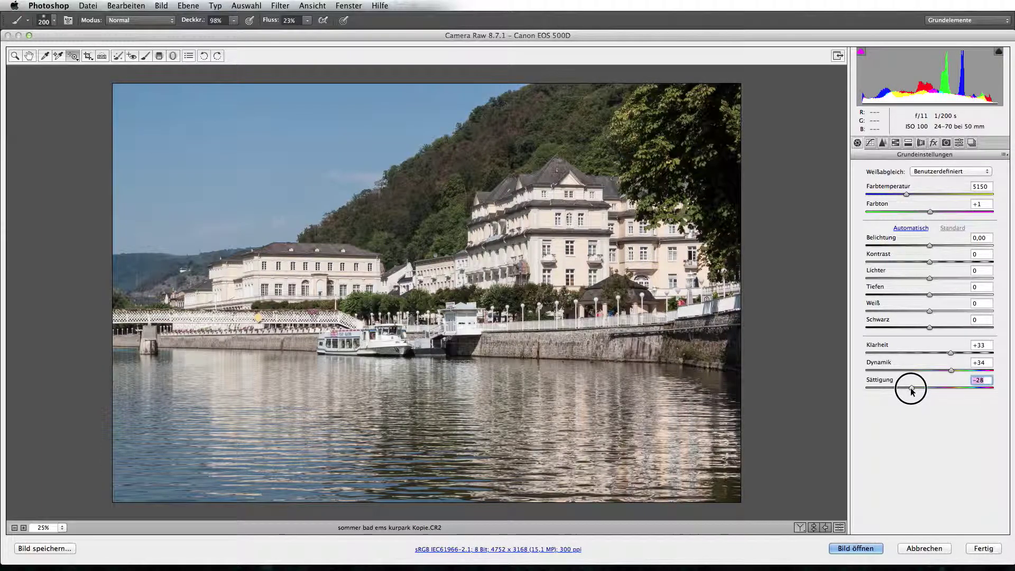
drag(912, 391, 919, 392)
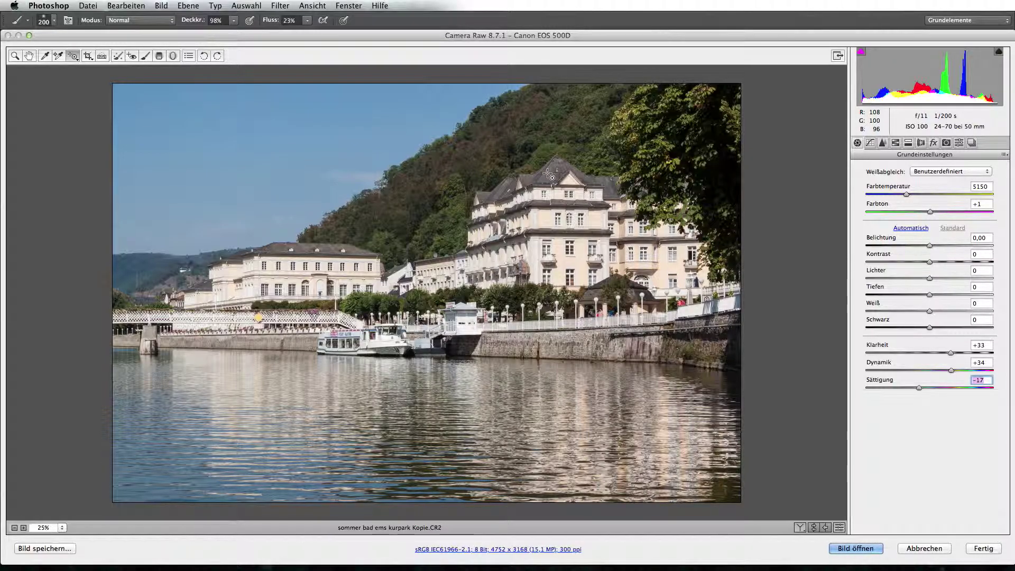
key(shift)
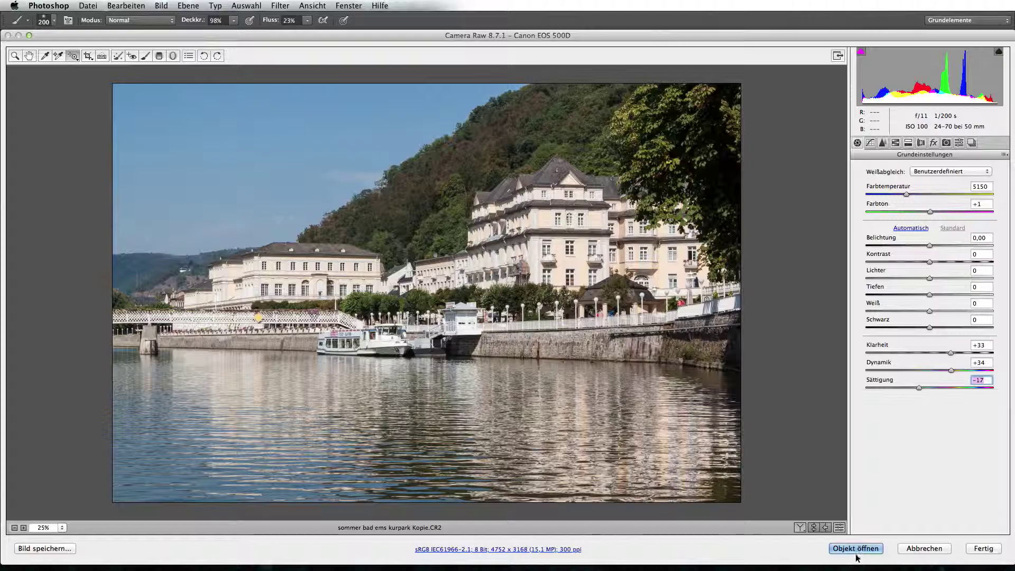
shift+click(856, 550)
drag(522, 275, 467, 256)
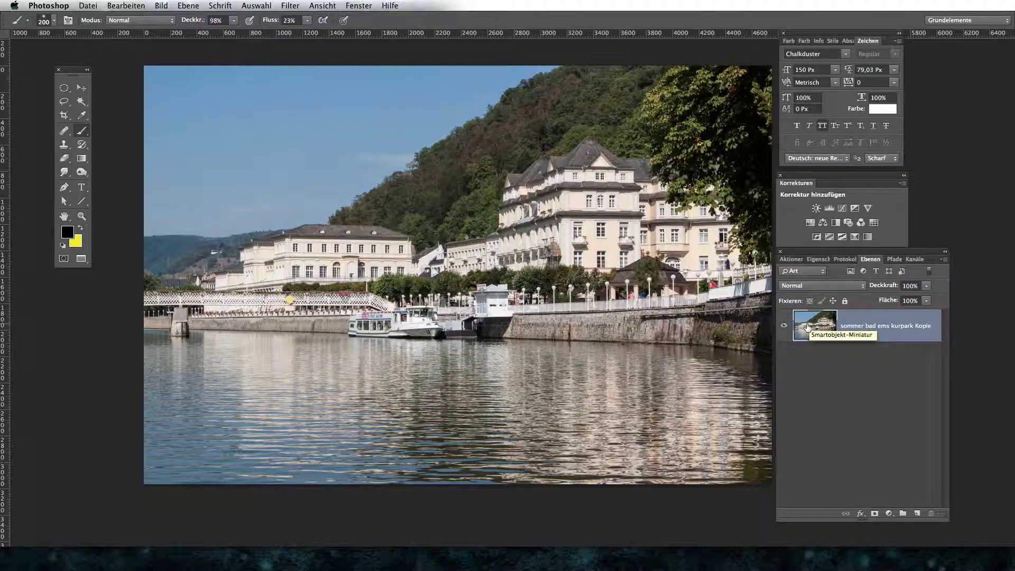
right_click(878, 327)
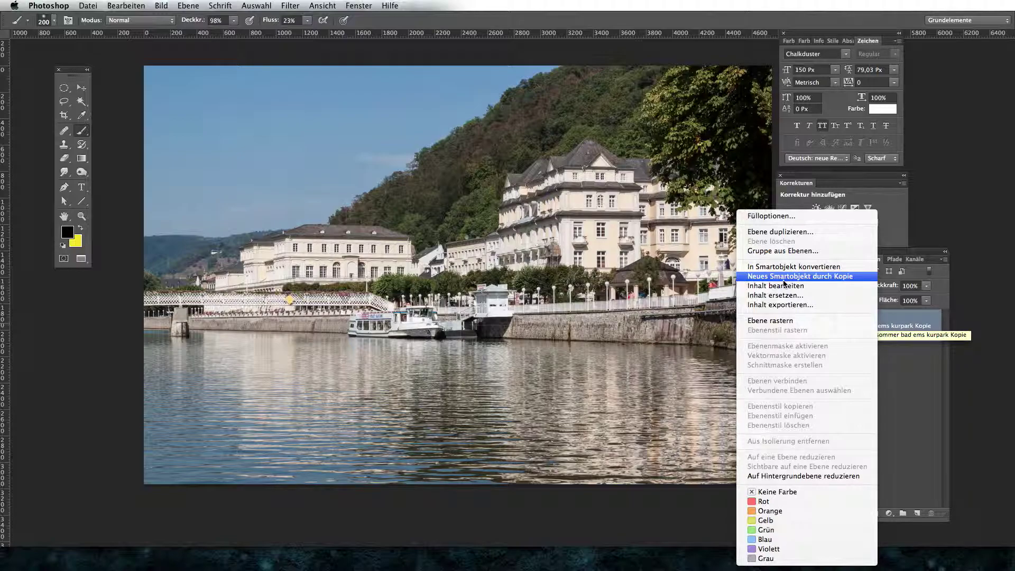
click(814, 276)
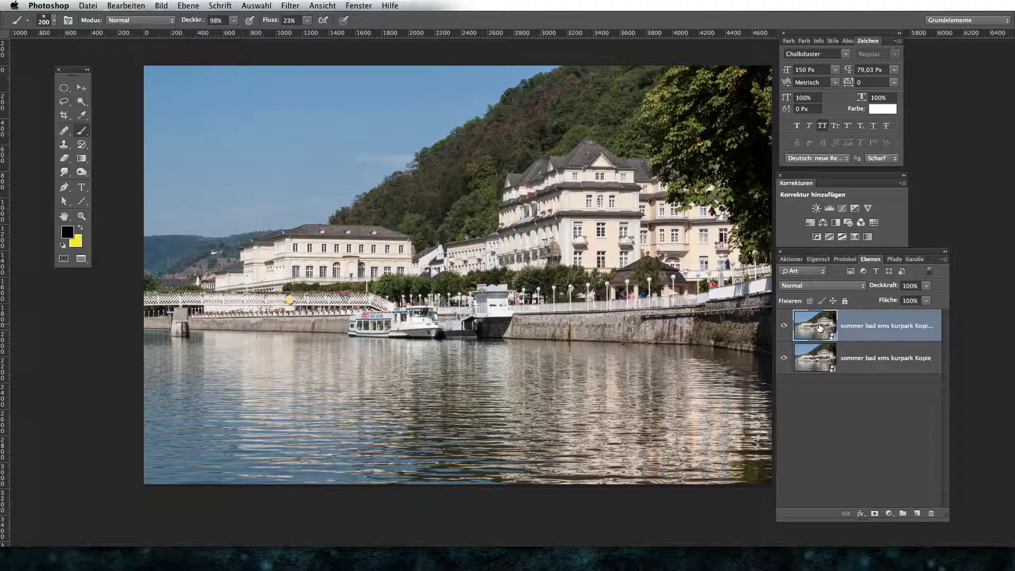
click(874, 513)
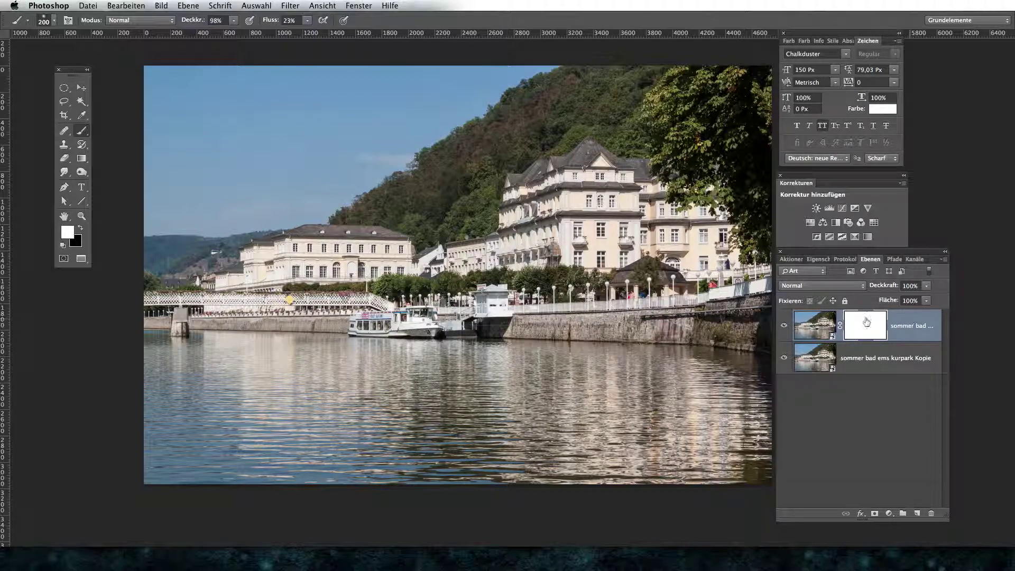
key(Delete)
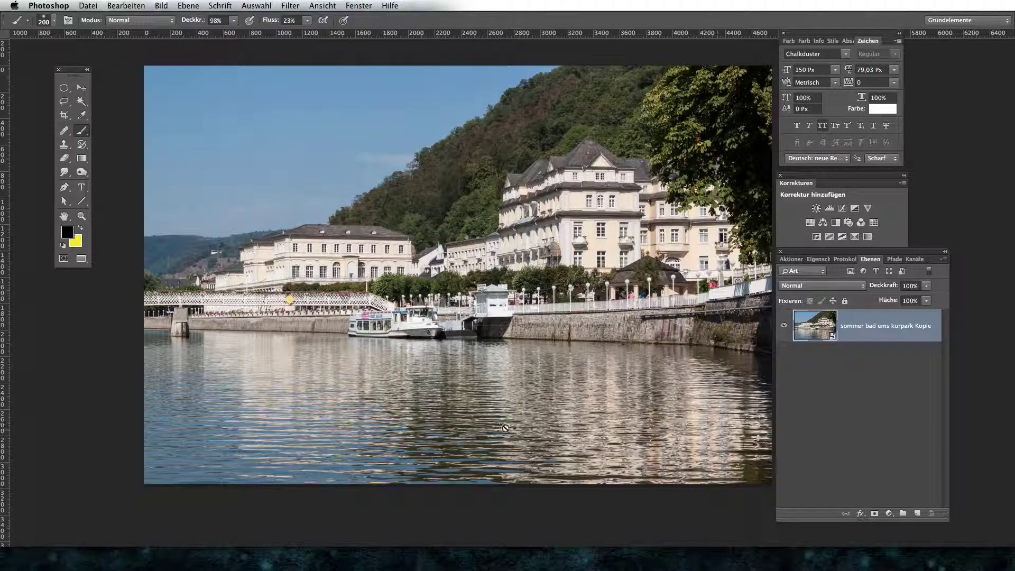
Apply a Camera Raw Filter whose tone curve raises Shadows, Darks and Lights
click(297, 6)
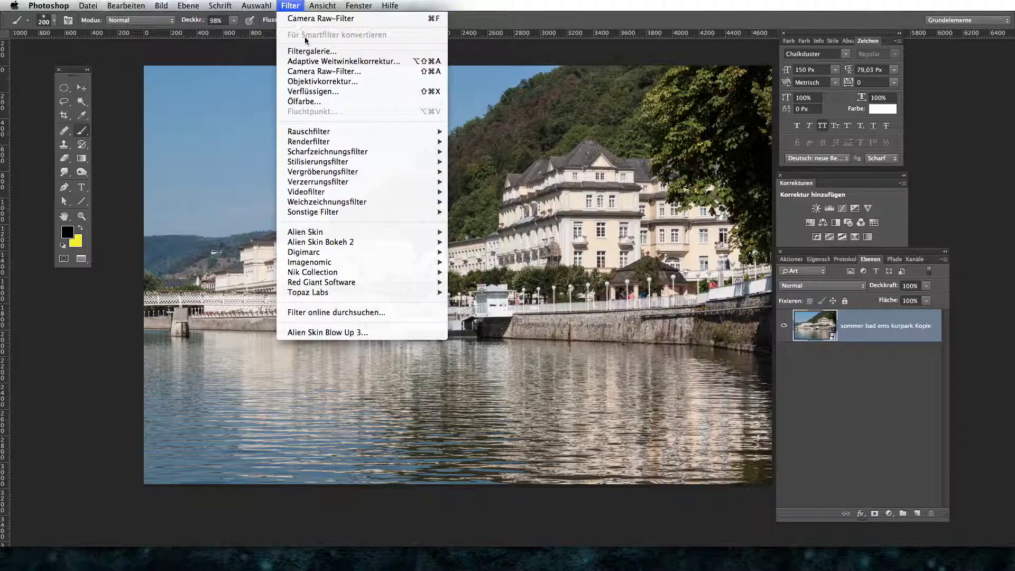
click(313, 71)
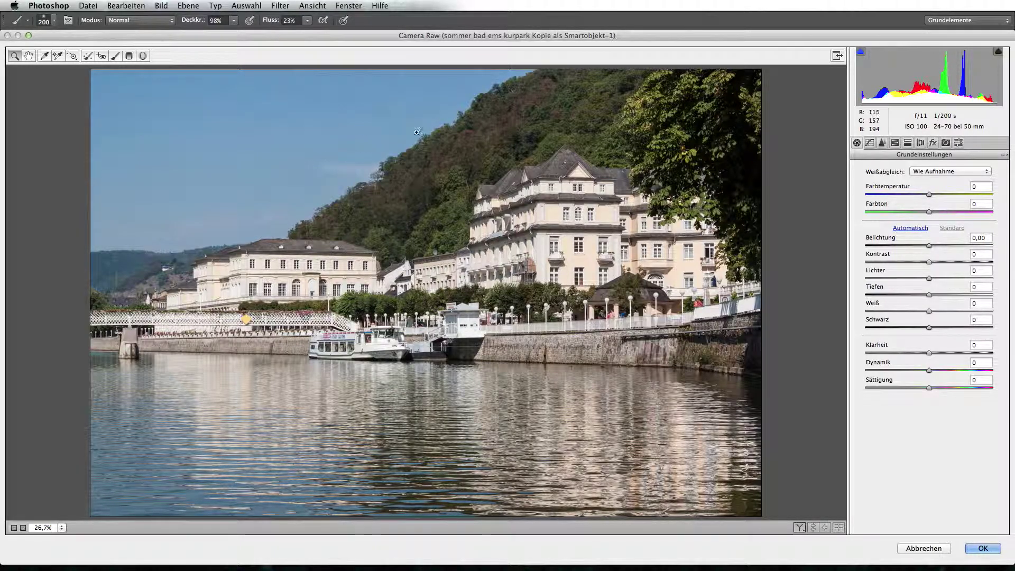
drag(643, 76, 793, 288)
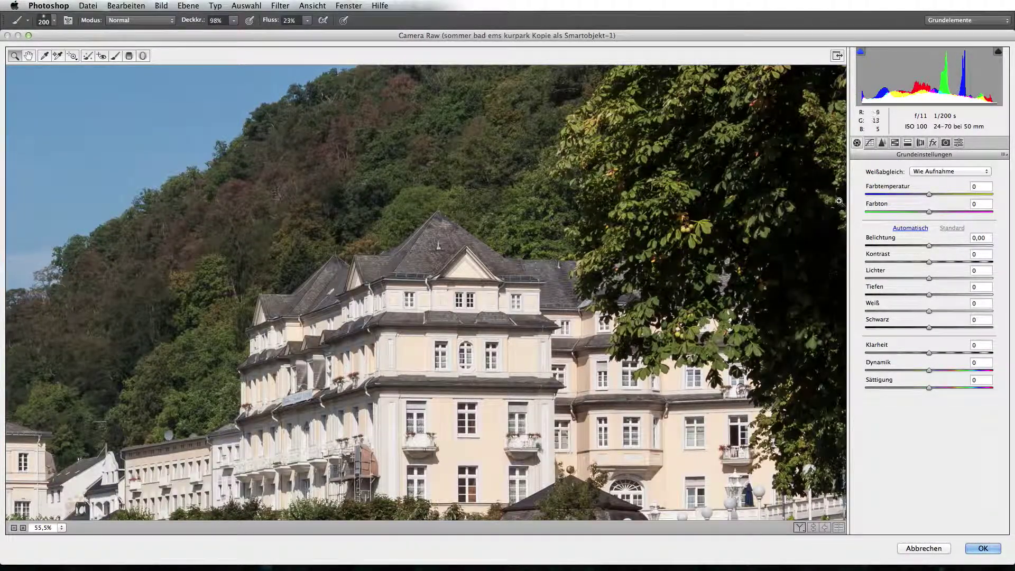
click(870, 144)
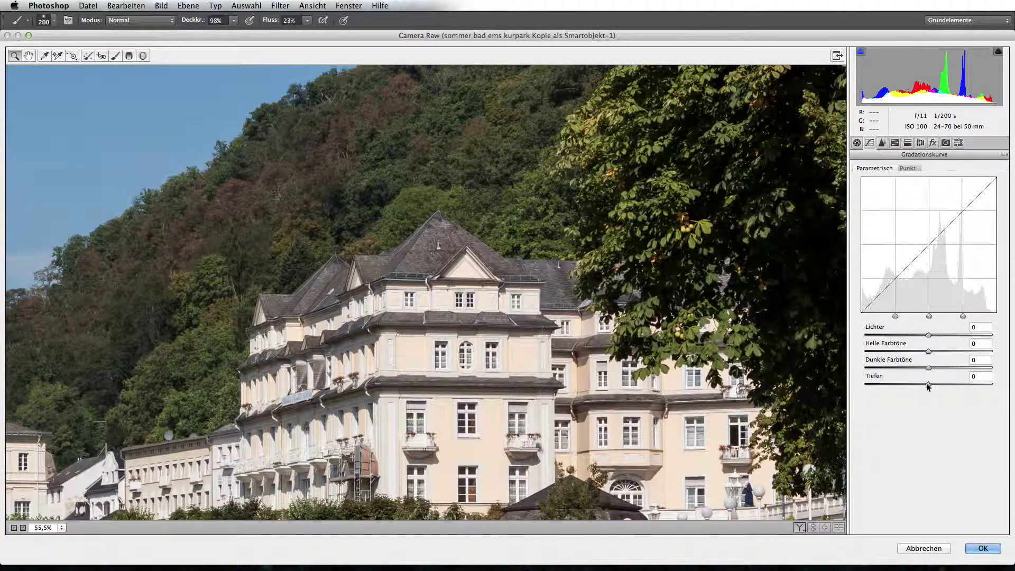
mouse_move(928, 386)
mouse_down()
mouse_move(983, 384)
mouse_move(949, 351)
mouse_move(966, 367)
mouse_up()
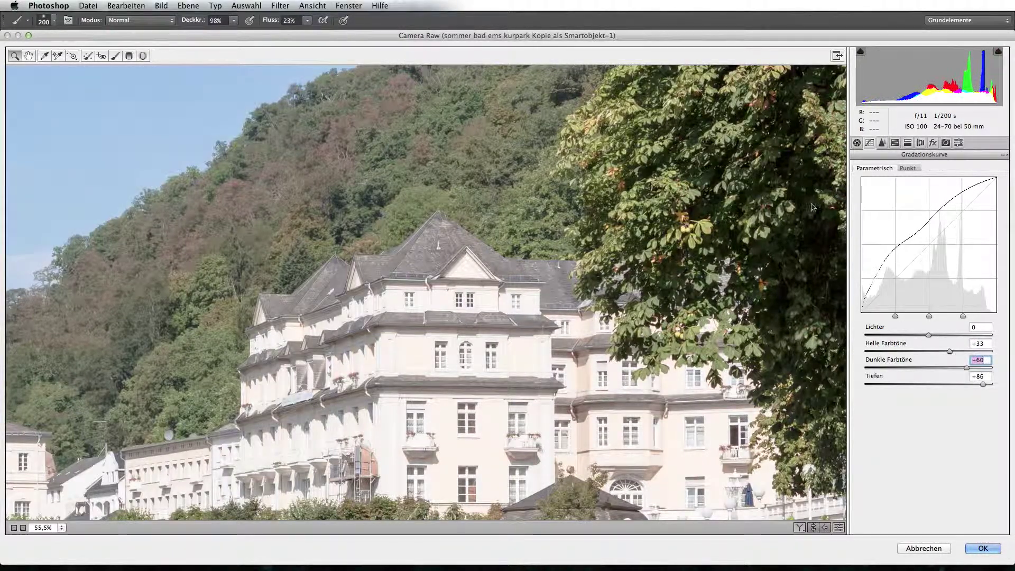
click(982, 549)
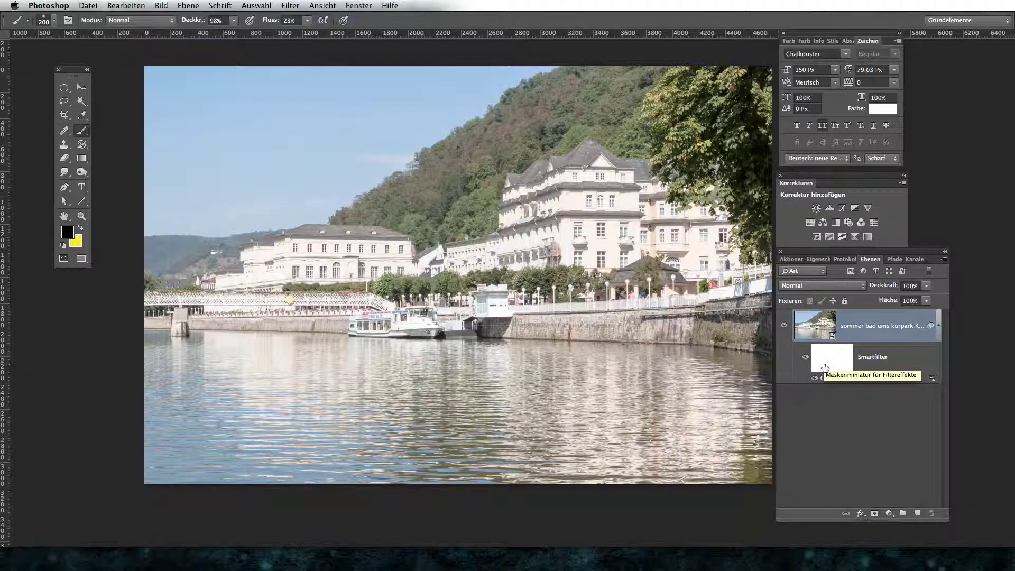
Invert the smart filter mask to black and paint white over the right-hand tree
click(825, 367)
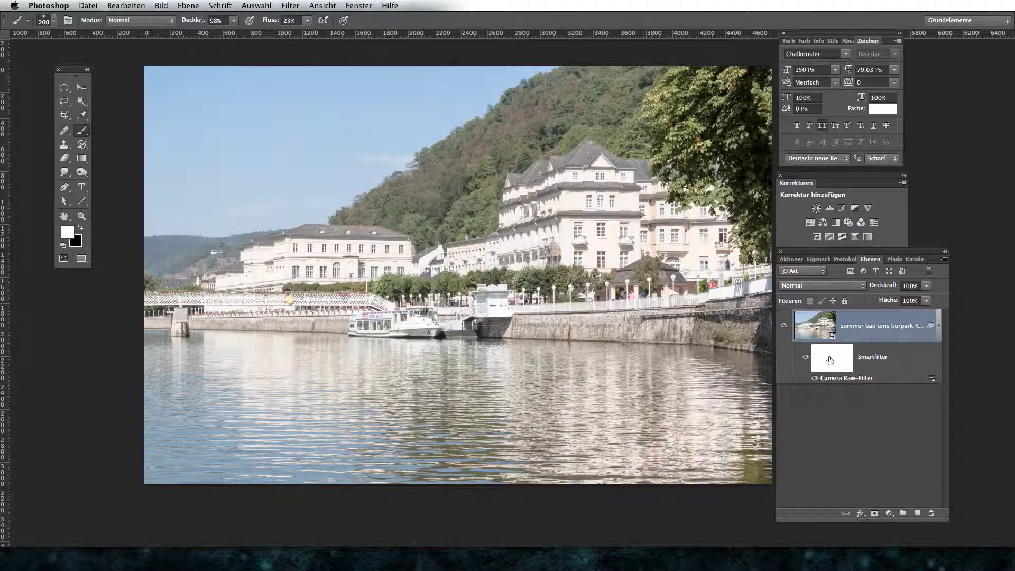
key(ctrl+i)
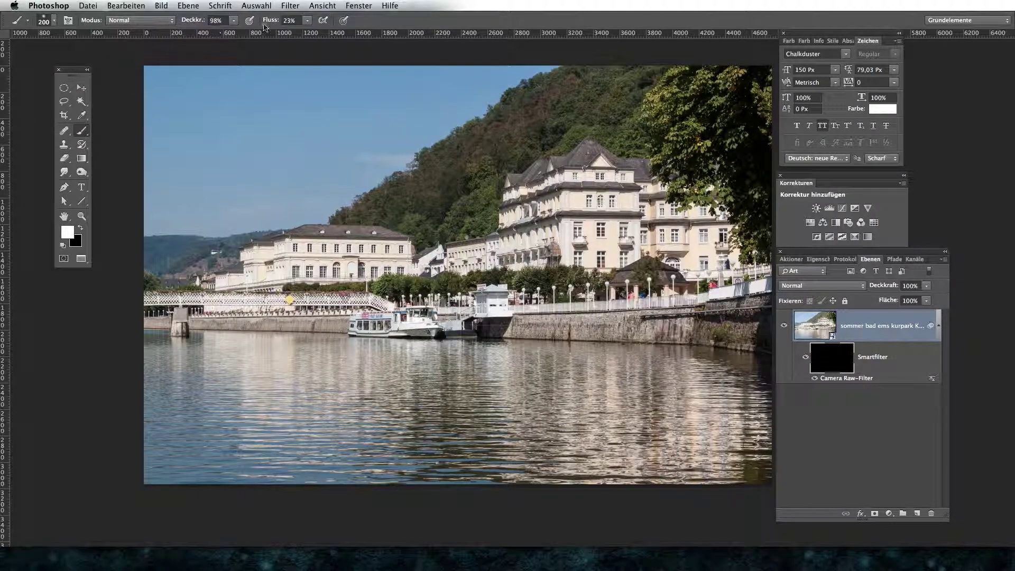
drag(748, 111, 532, 182)
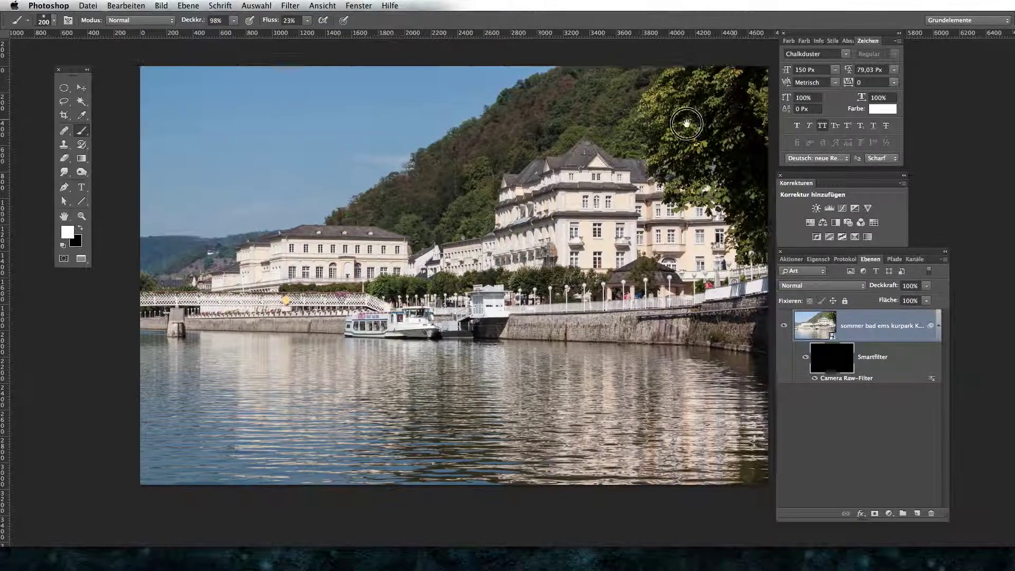
scroll(532, 181, up, 3)
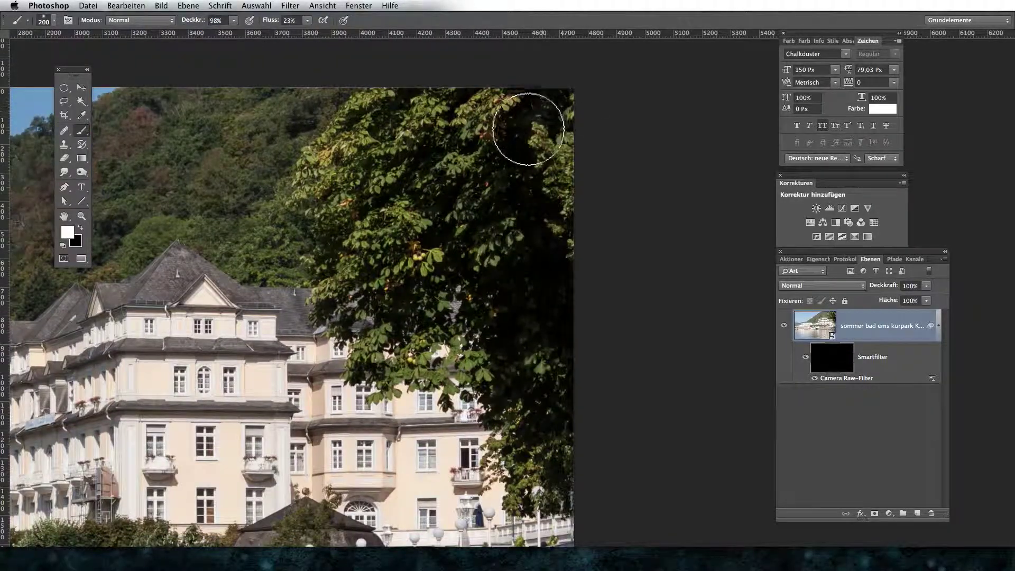
drag(522, 194, 522, 326)
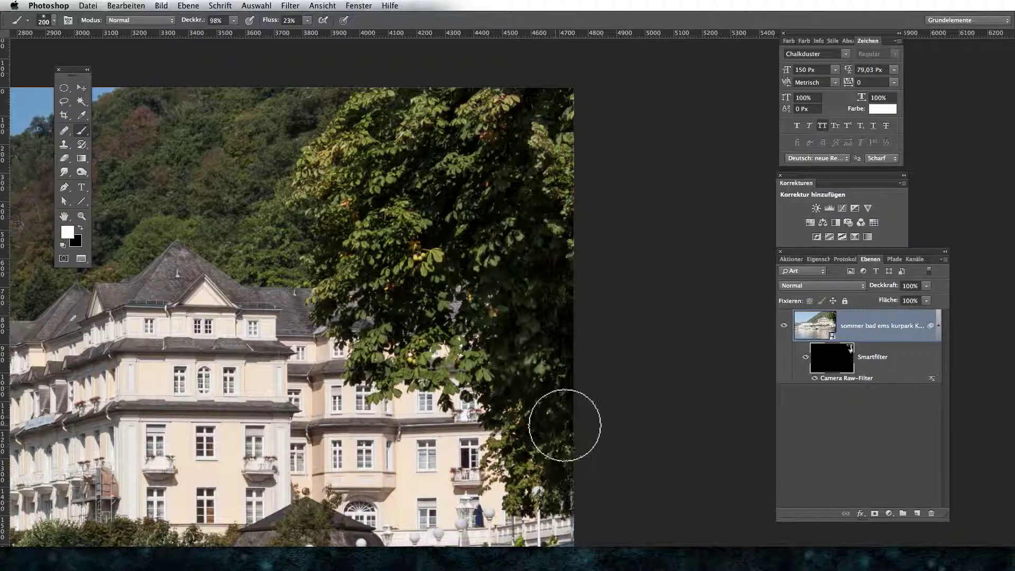
Zoom and pan back out to view the whole photo
scroll(394, 295, down, 1)
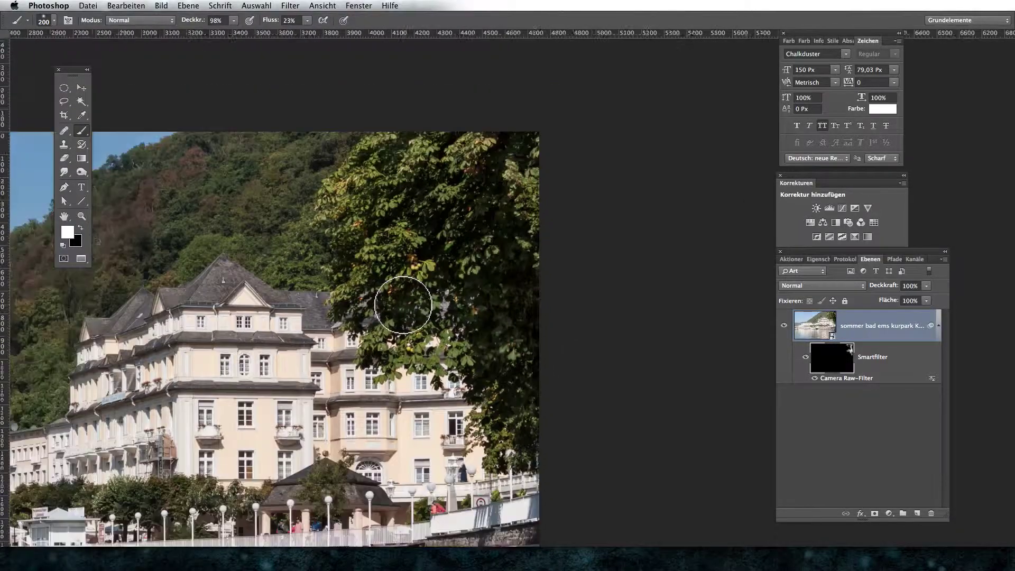
scroll(396, 304, down, 1)
drag(395, 305, 618, 196)
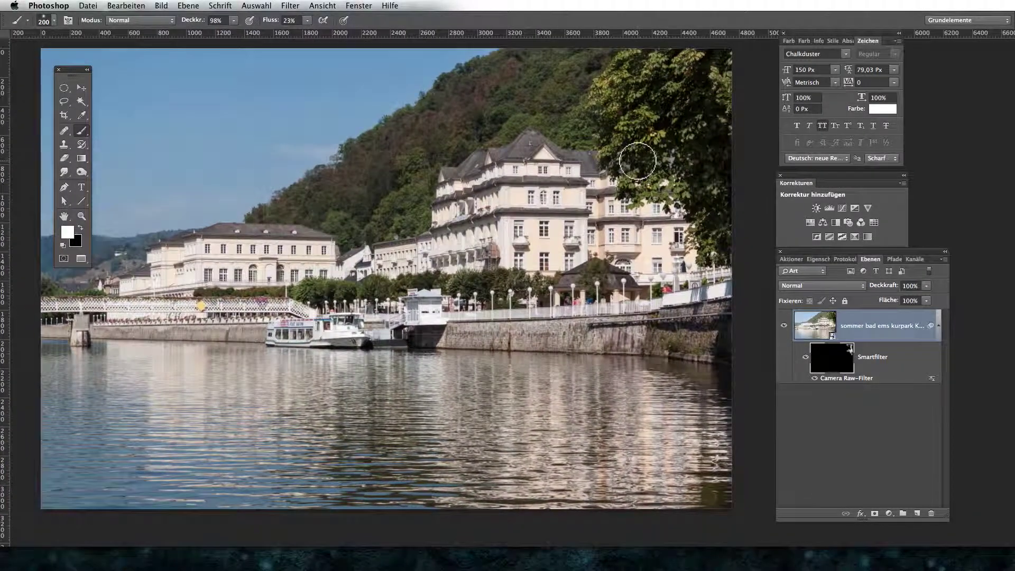
scroll(636, 161, down, 1)
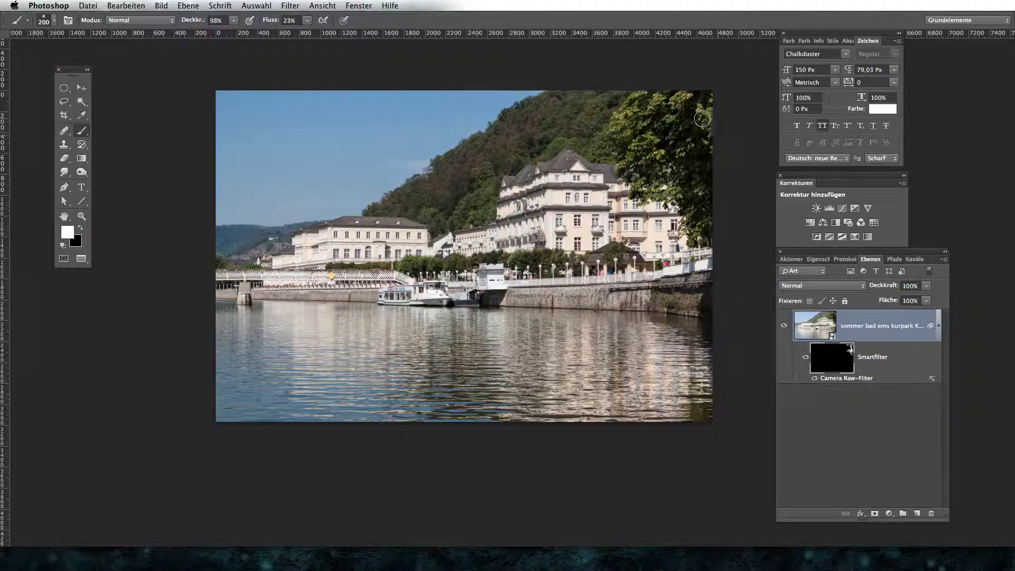
scroll(627, 306, up, 1)
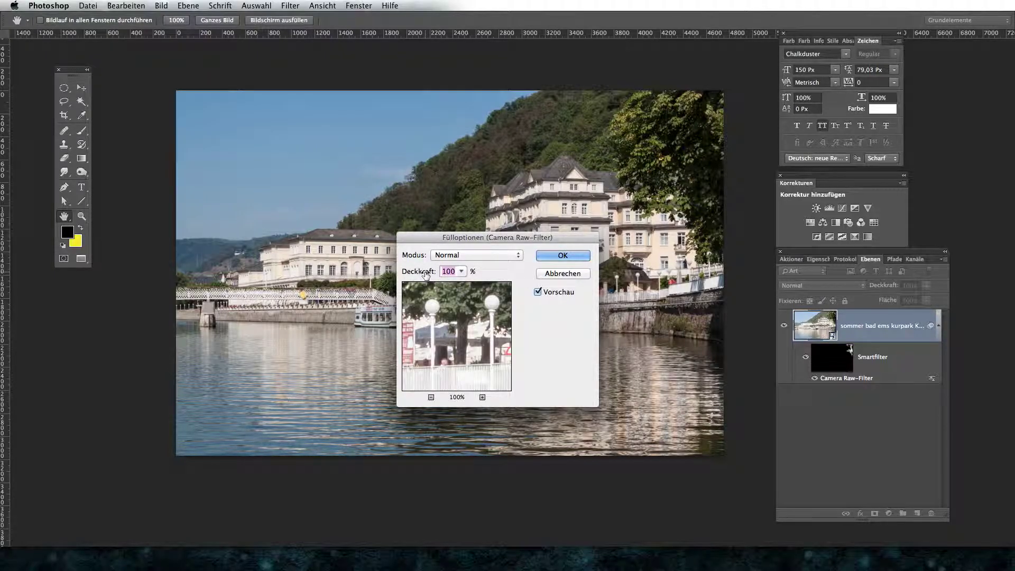
Set the Camera Raw filter's blending opacity to 77%
click(462, 272)
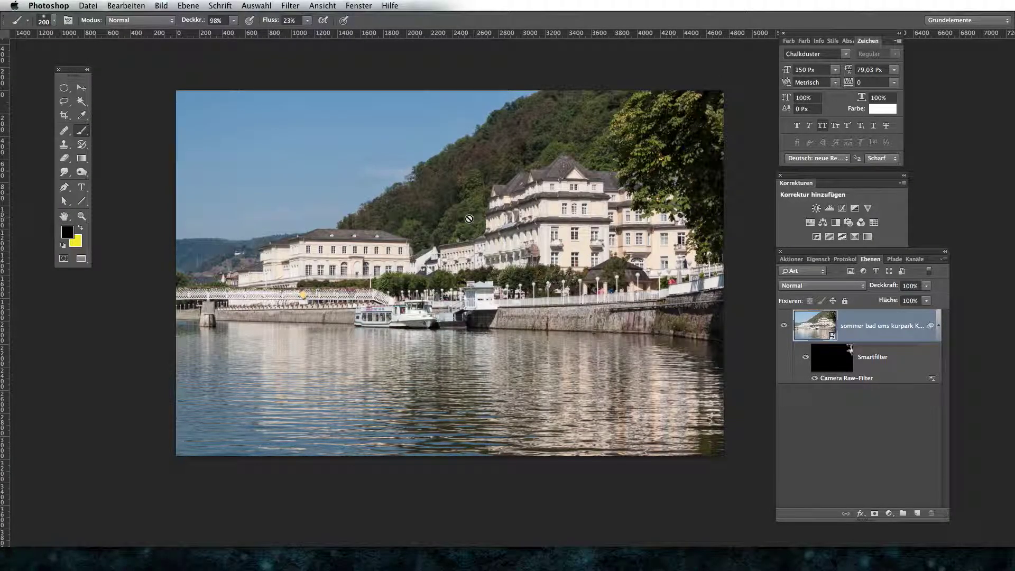
scroll(469, 218, up, 3)
scroll(469, 218, down, 1)
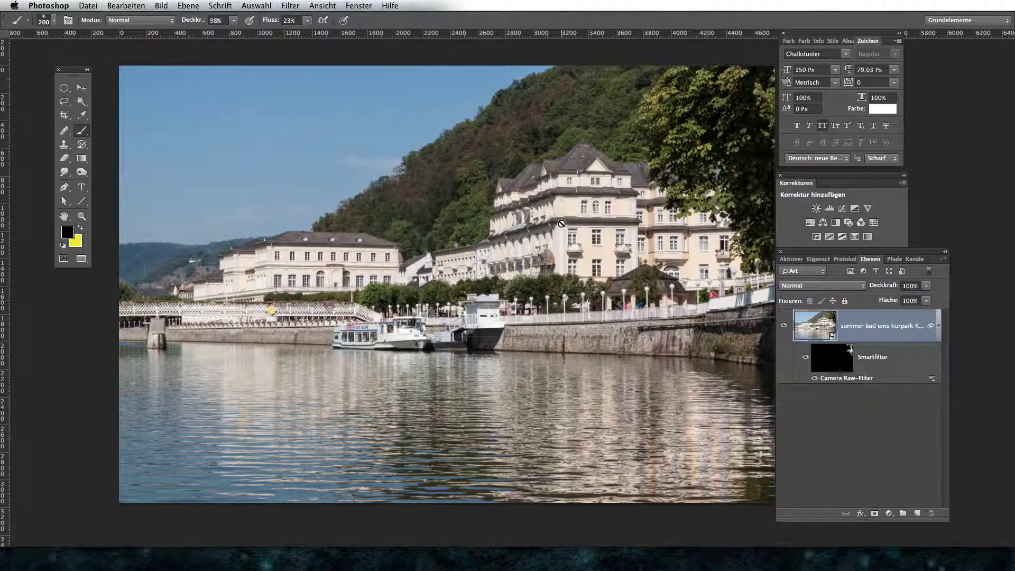